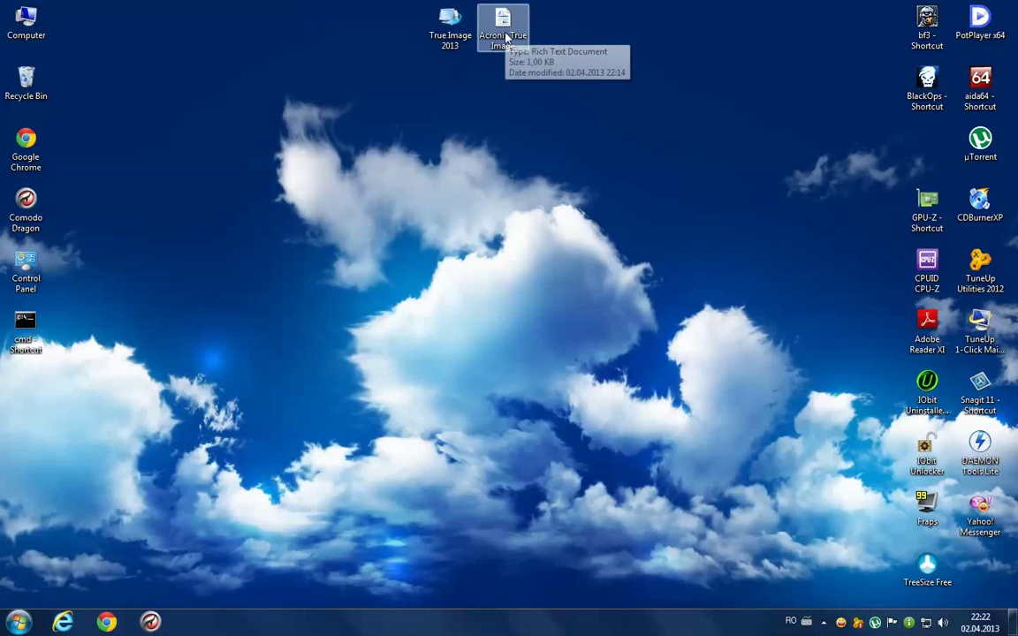
# Close the notes document and launch Acronis True Image 2013 on its overview page
pyautogui.doubleClick(506, 35)
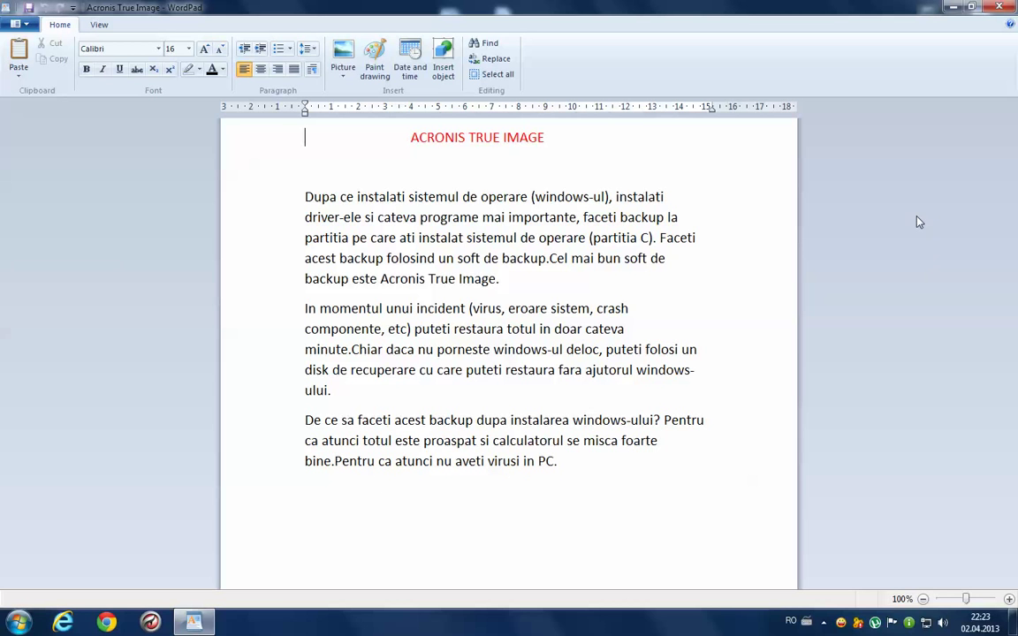
pyautogui.click(1007, 12)
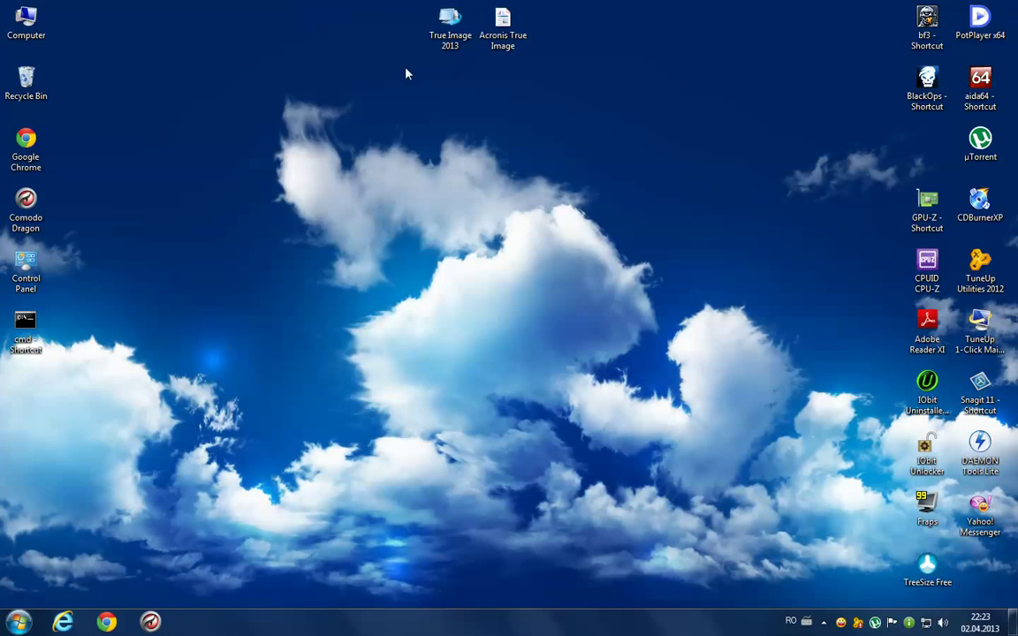
pyautogui.click(453, 34)
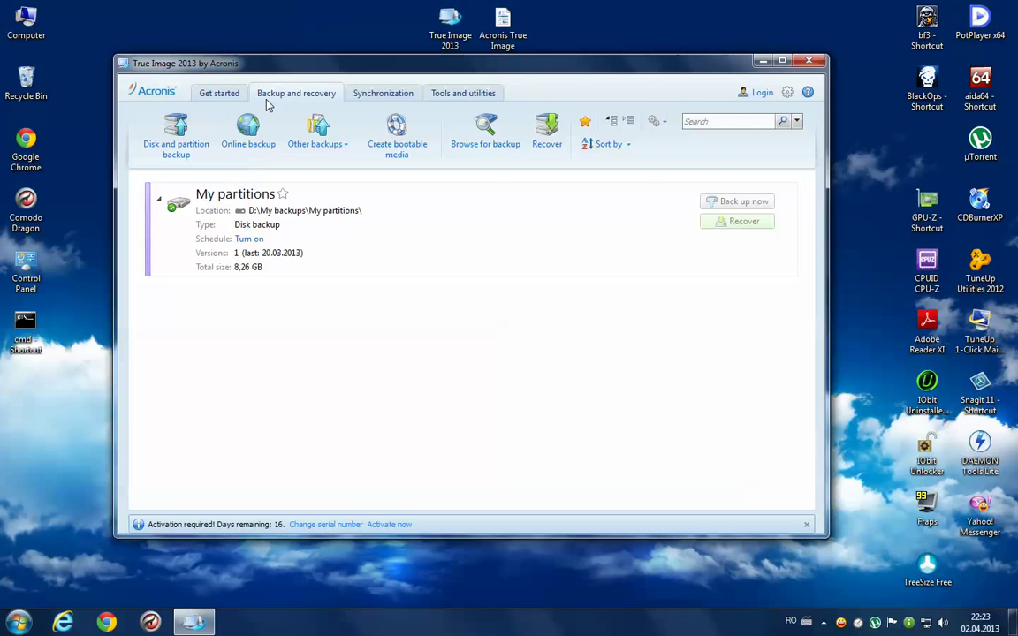
pyautogui.click(223, 95)
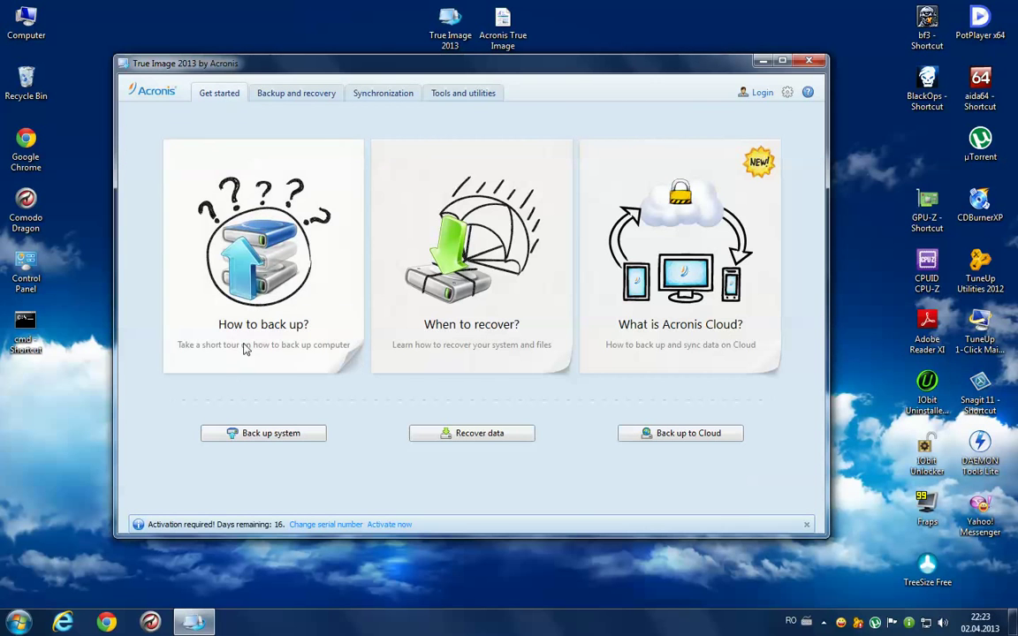
# Preview a system backup to D:\My backups, then close it and return to the backup list
pyautogui.click(252, 434)
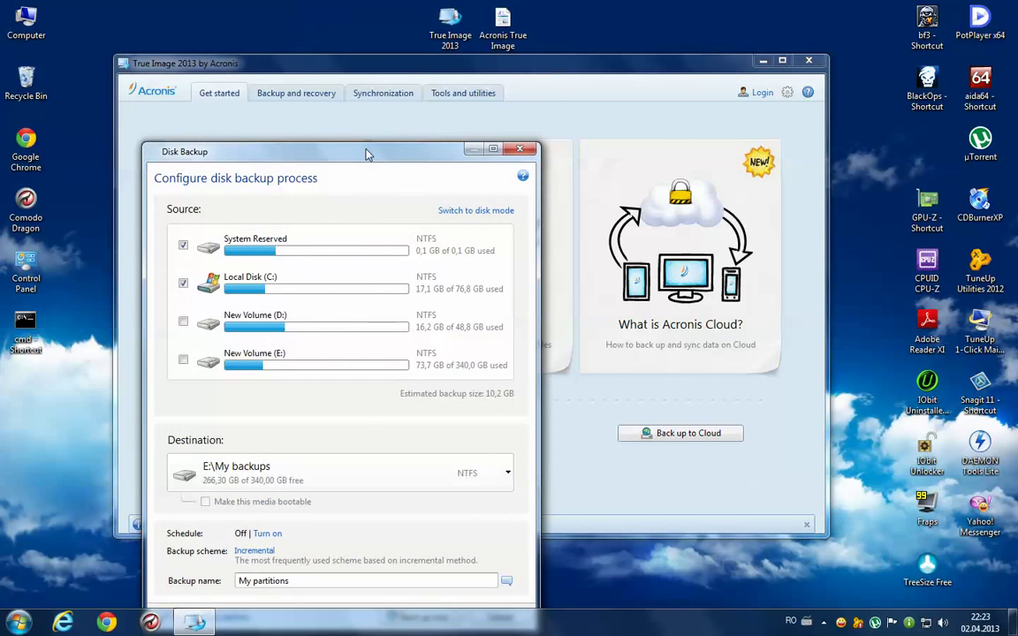
pyautogui.moveTo(369, 156); pyautogui.dragTo(386, 95)
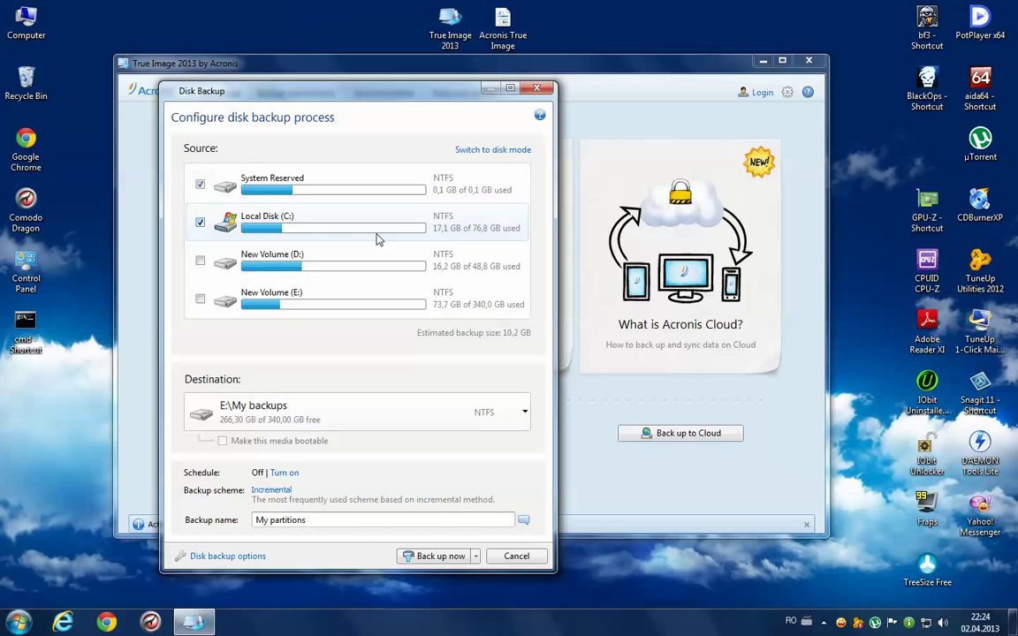
pyautogui.click(525, 413)
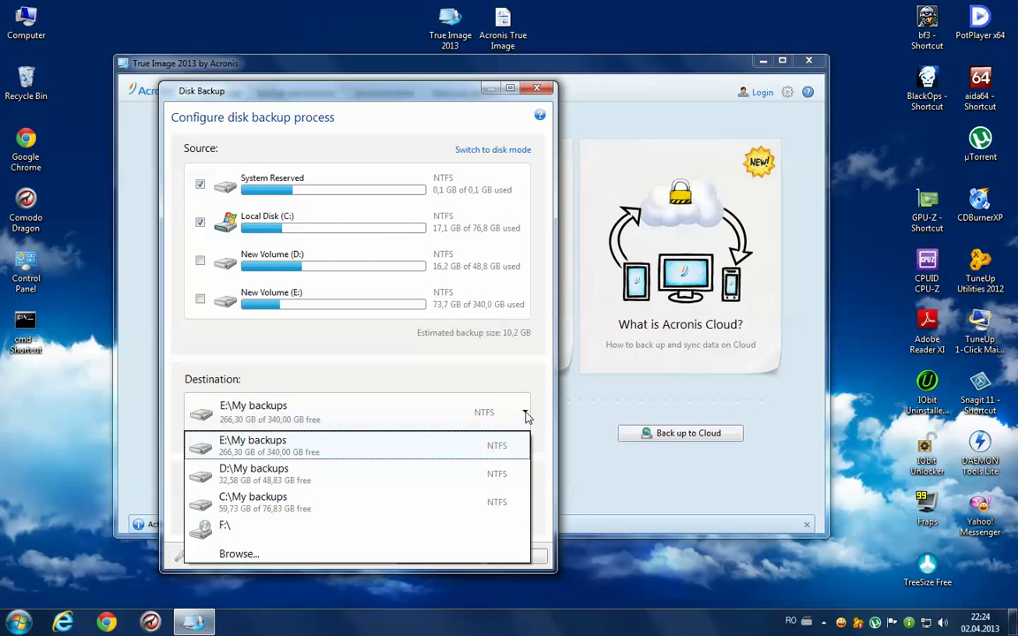
pyautogui.click(284, 471)
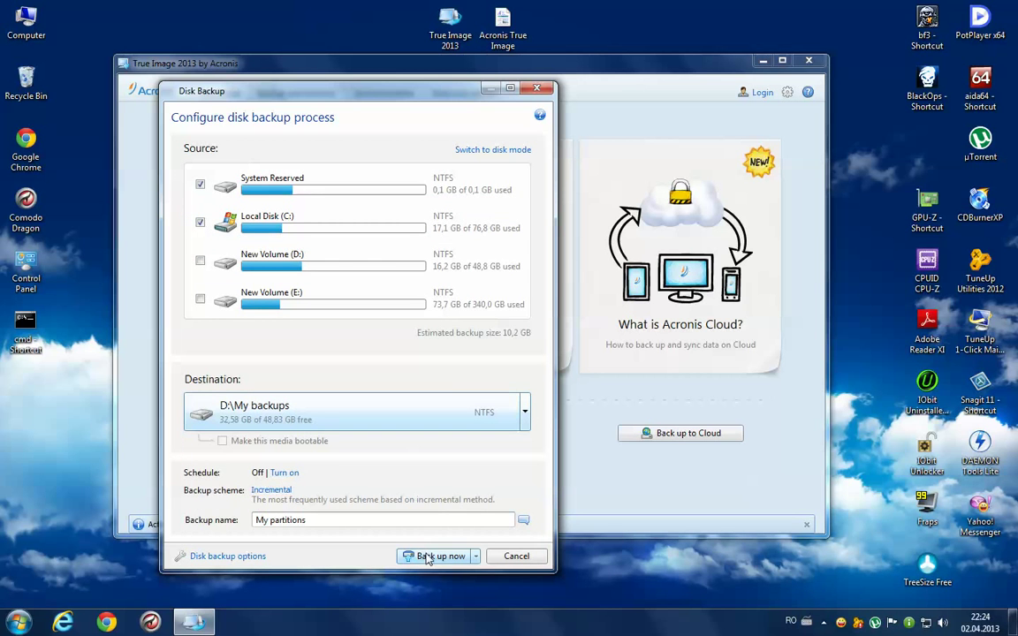
pyautogui.click(537, 88)
pyautogui.click(292, 93)
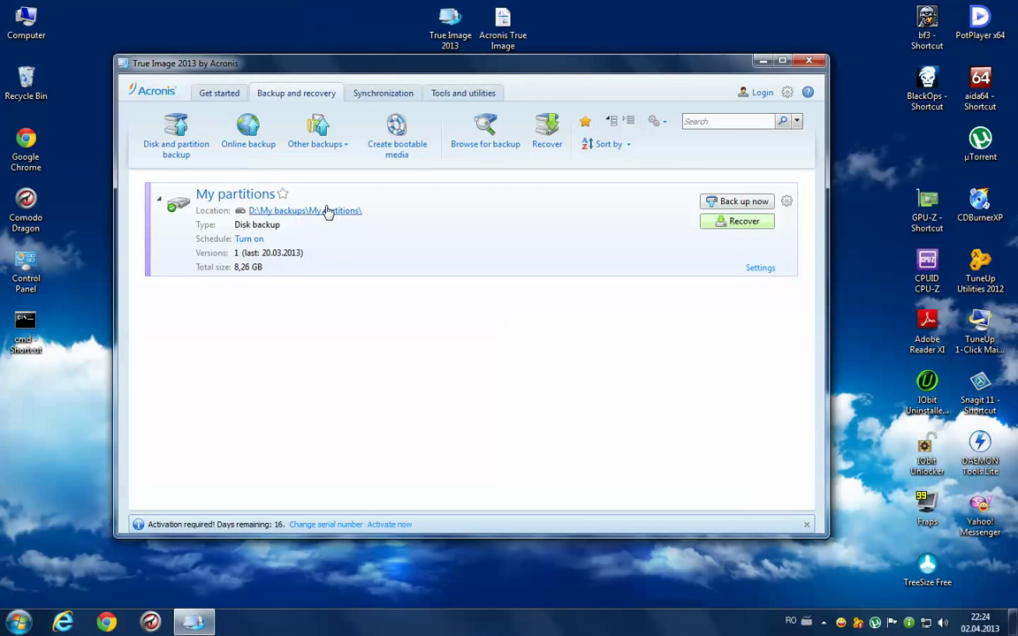
pyautogui.click(739, 221)
pyautogui.doubleClick(26, 31)
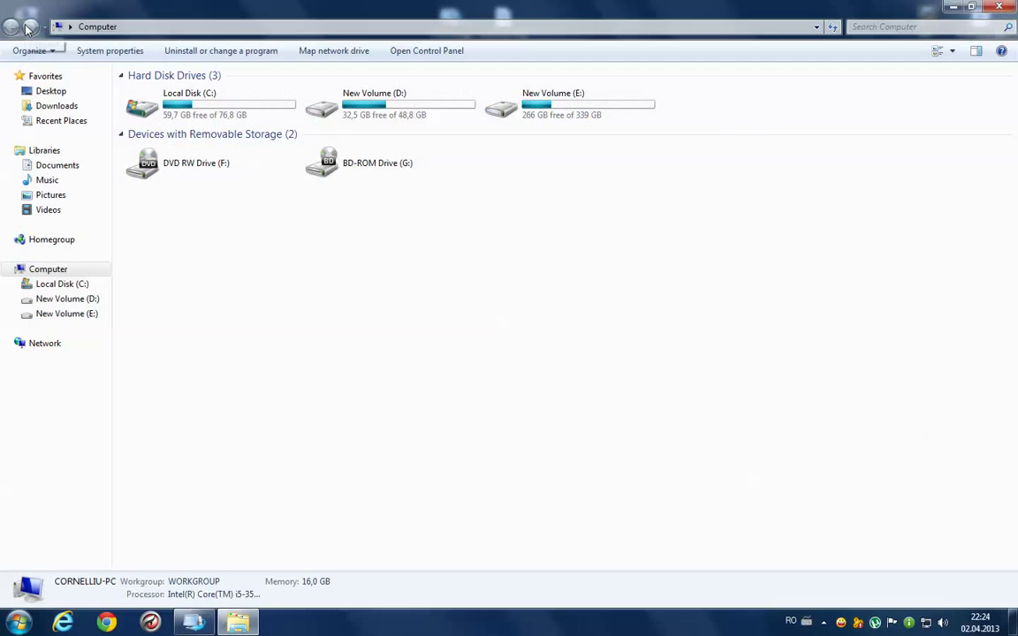
pyautogui.doubleClick(407, 100)
pyautogui.doubleClick(163, 110)
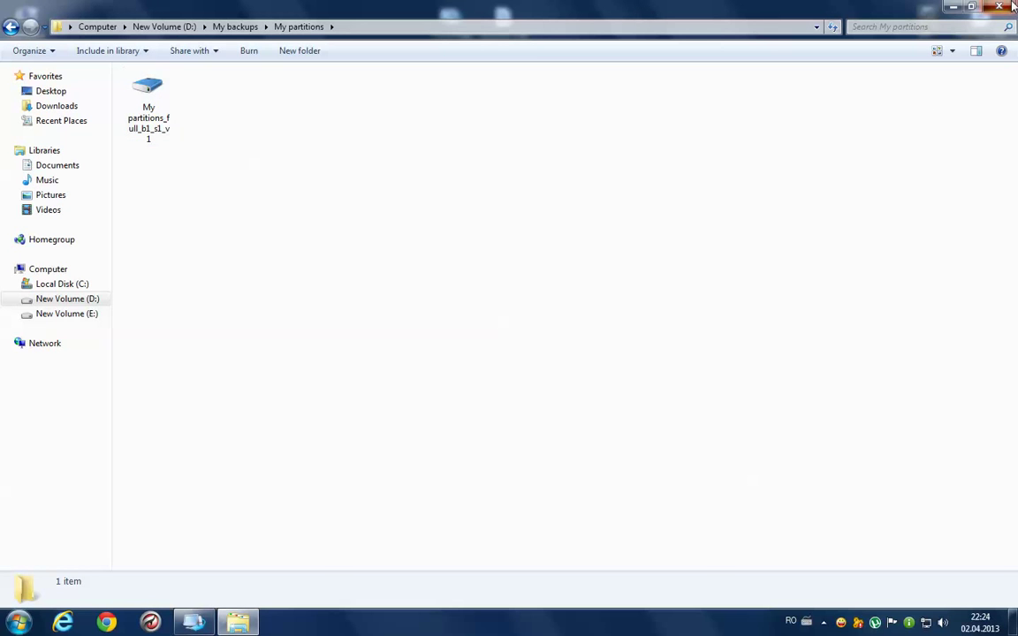
pyautogui.hotkey('alt', 'F4')
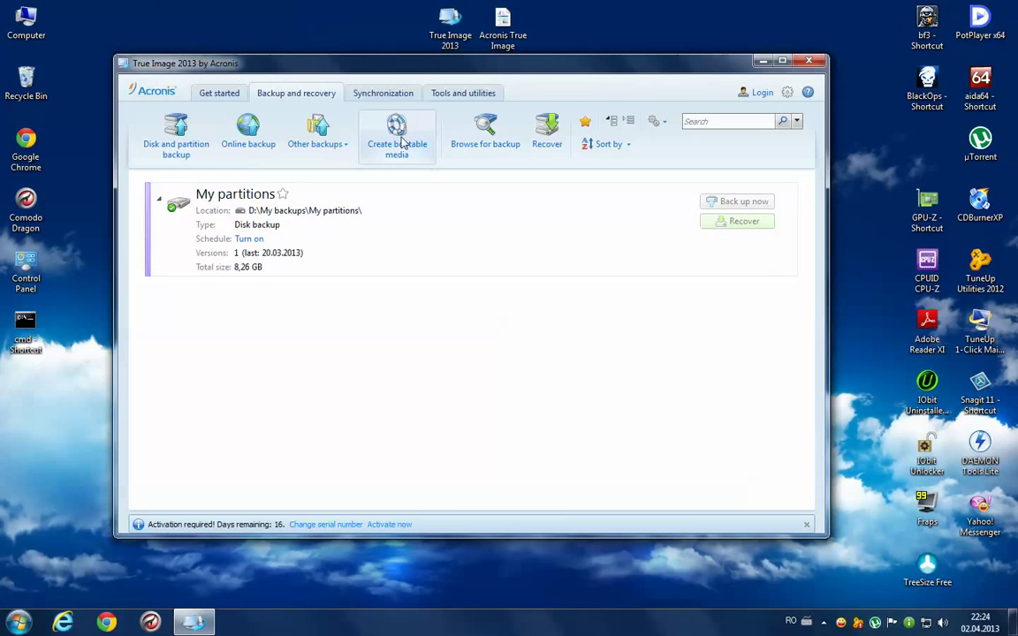
# Start Media Builder, include True Image, and choose an ISO image as the media type
pyautogui.click(403, 141)
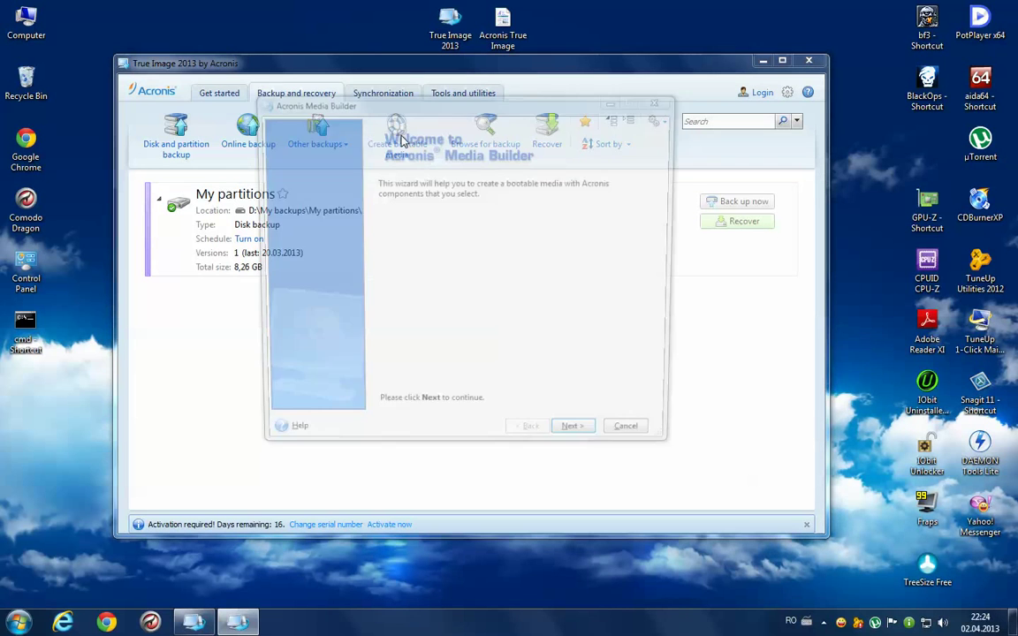
pyautogui.click(584, 442)
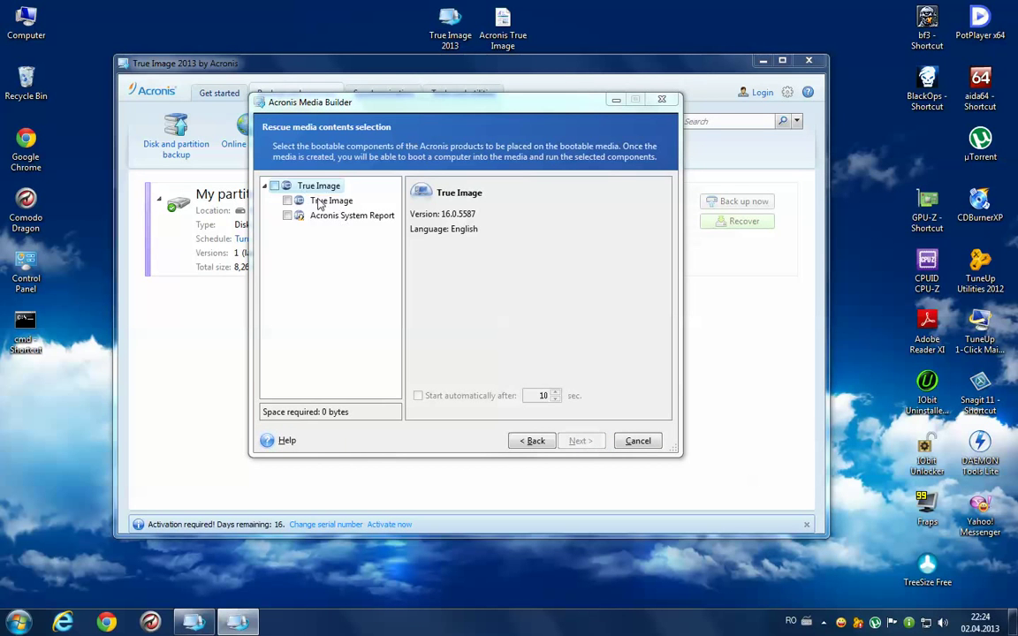
pyautogui.click(288, 201)
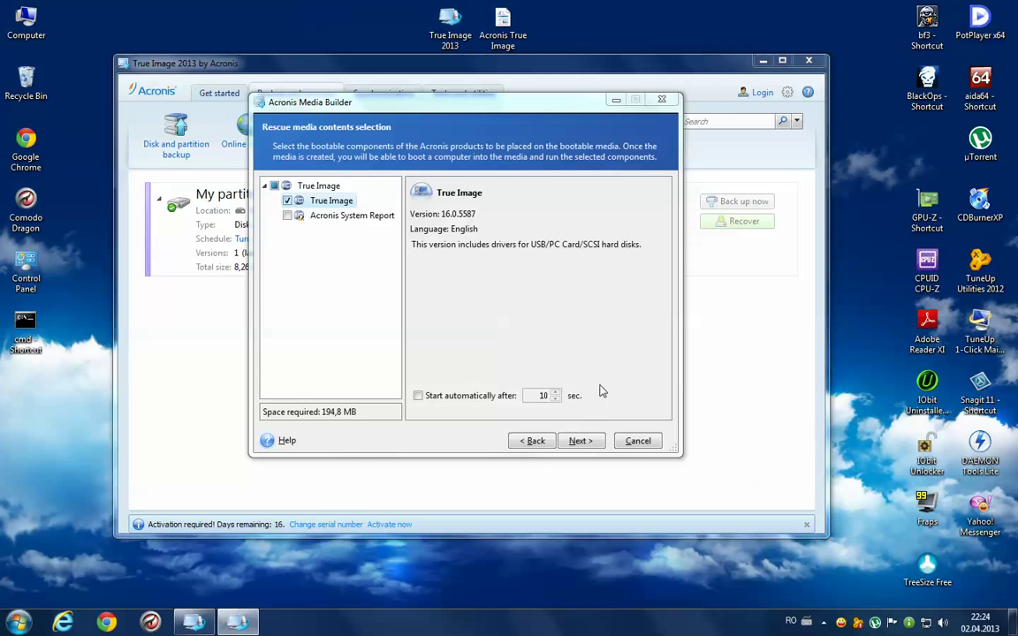
pyautogui.click(585, 443)
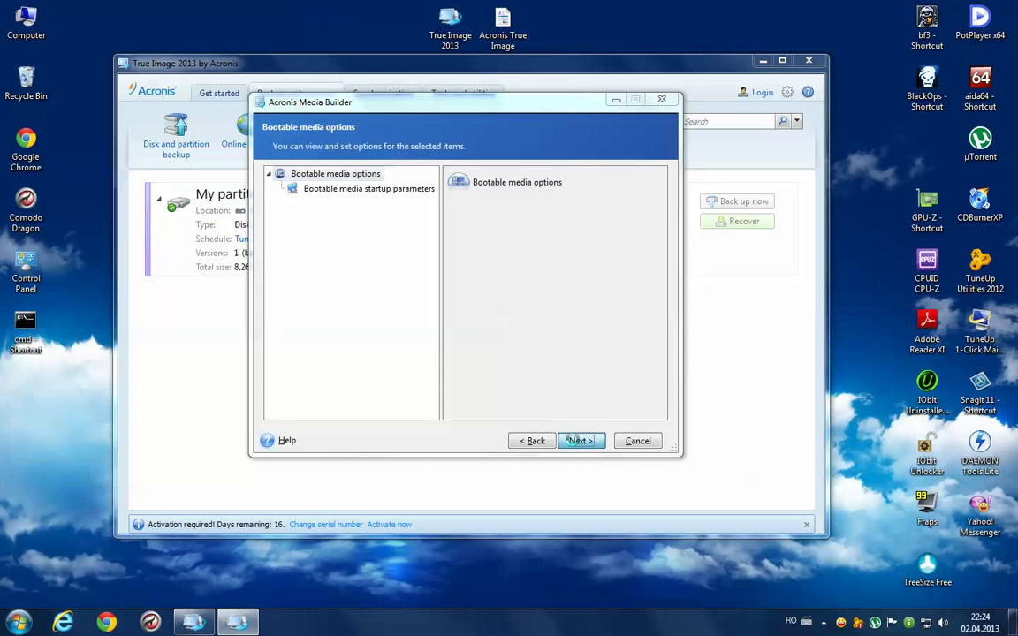
pyautogui.click(575, 442)
pyautogui.click(276, 230)
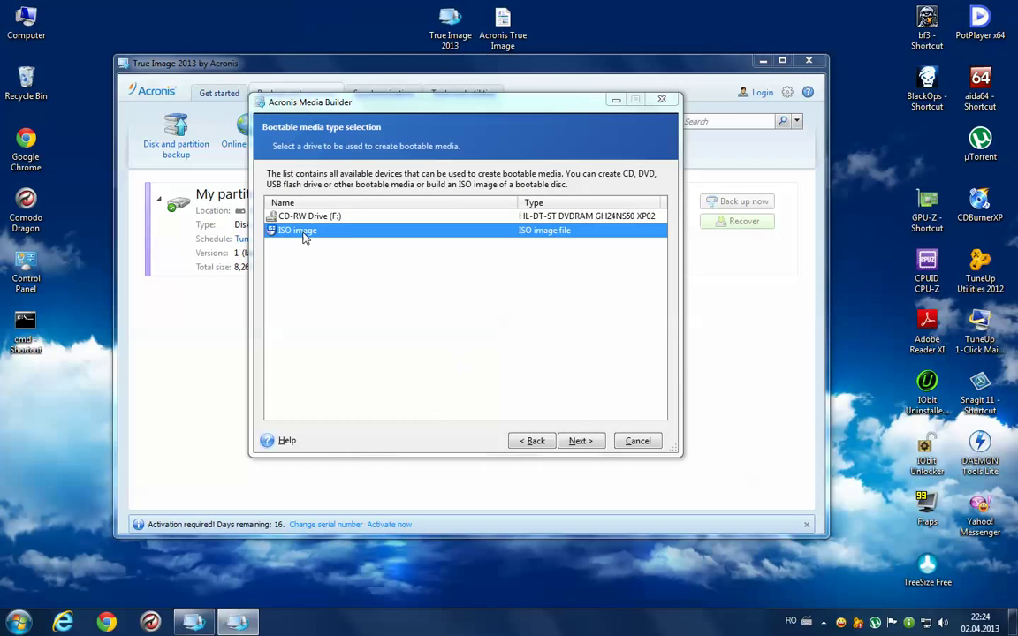
# Save the media as Desktop\AcronisMedia.iso, build it, and confirm the success message
pyautogui.click(579, 441)
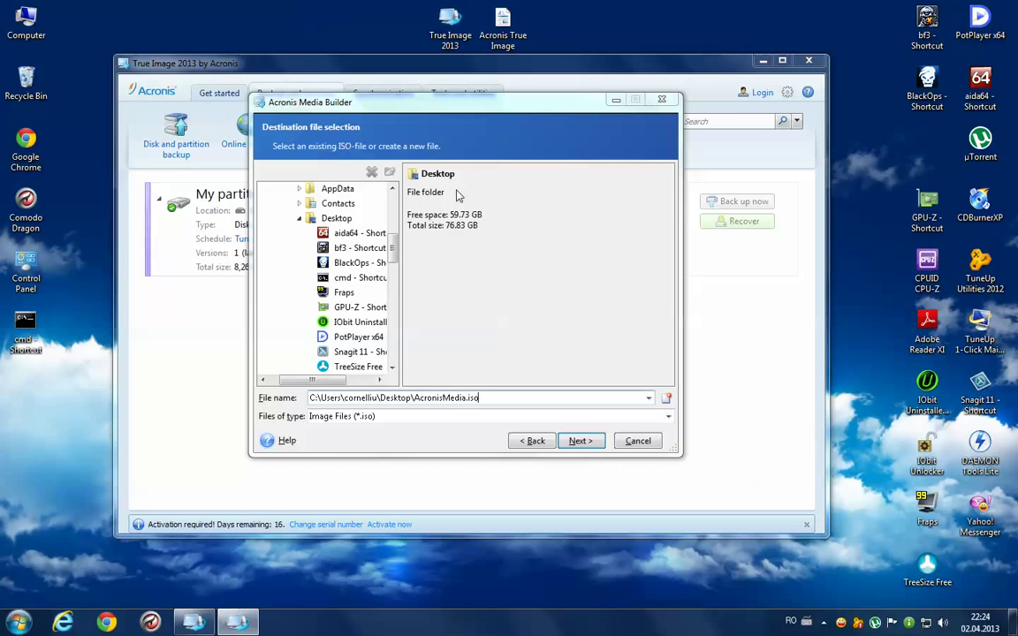
pyautogui.click(593, 448)
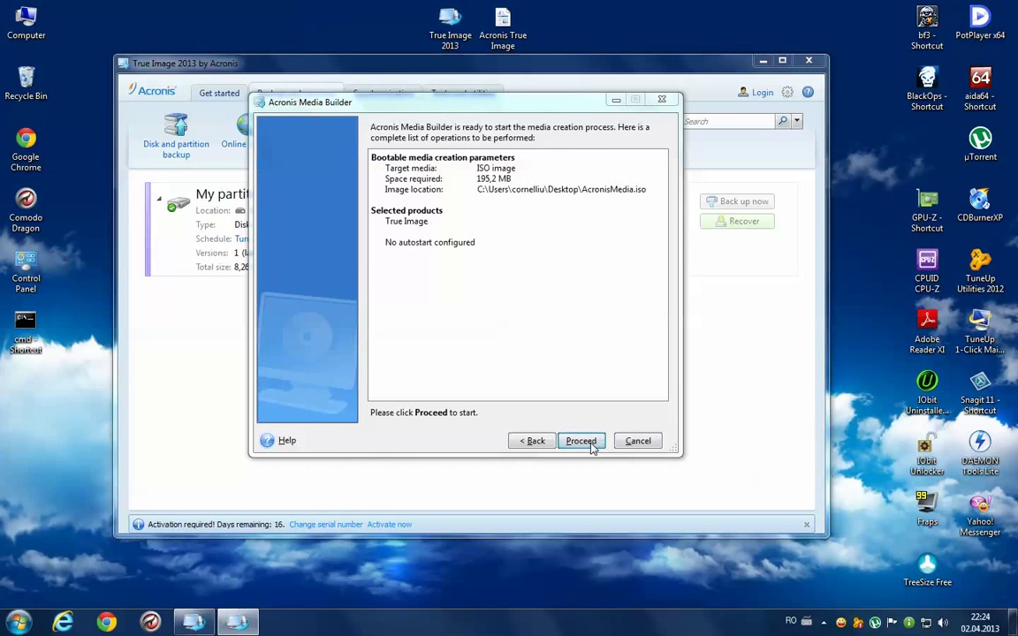
pyautogui.click(529, 442)
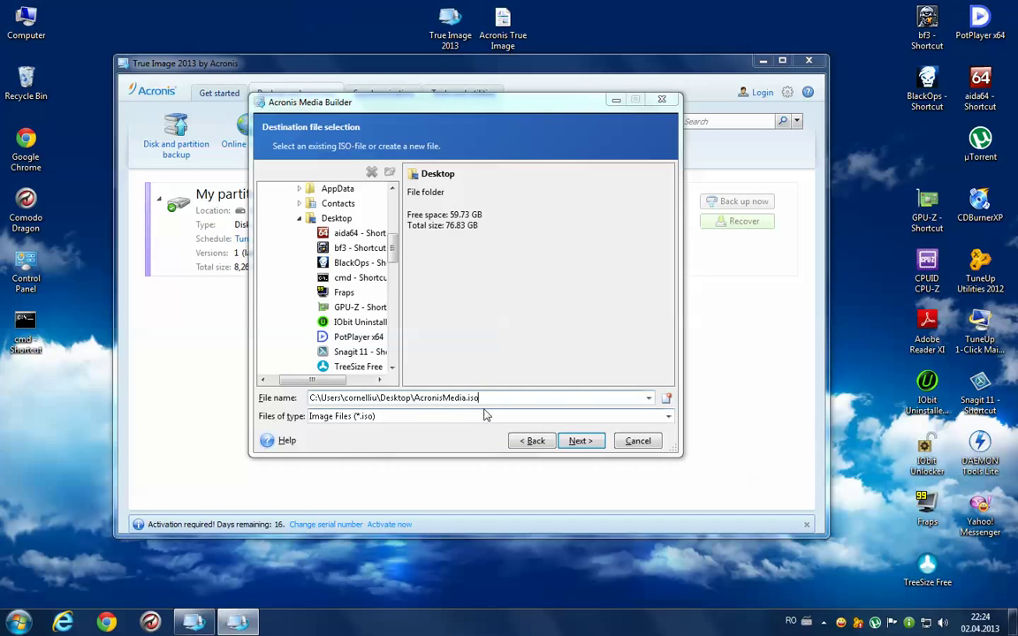
pyautogui.click(580, 442)
pyautogui.click(580, 442)
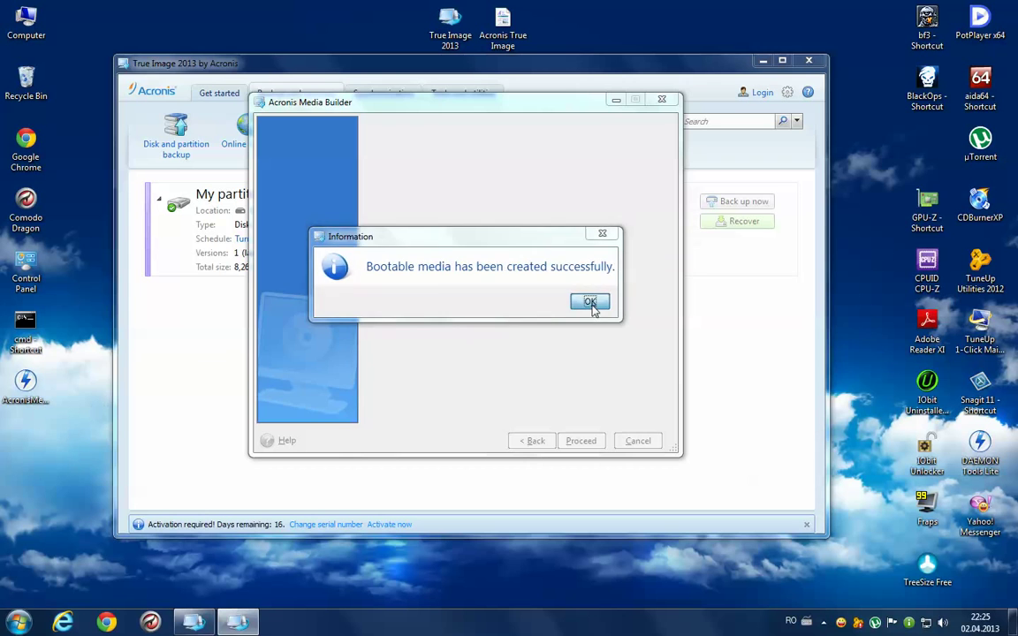
pyautogui.click(590, 303)
# Close True Image, move AcronisMedia.iso to the top centre, and confirm its 213 MB size
pyautogui.click(808, 61)
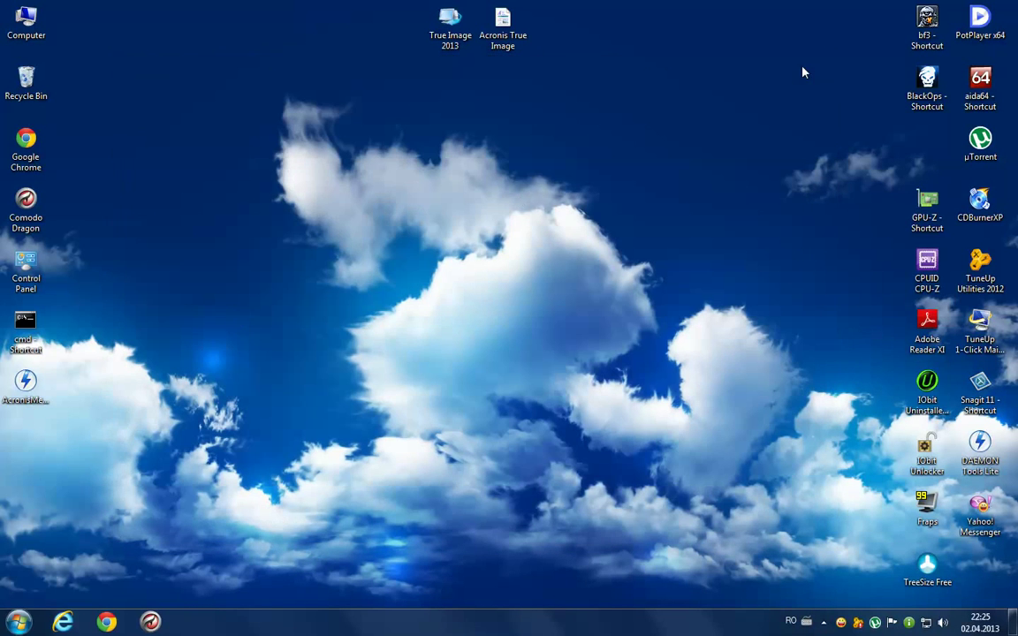
pyautogui.moveTo(25, 382); pyautogui.dragTo(395, 148)
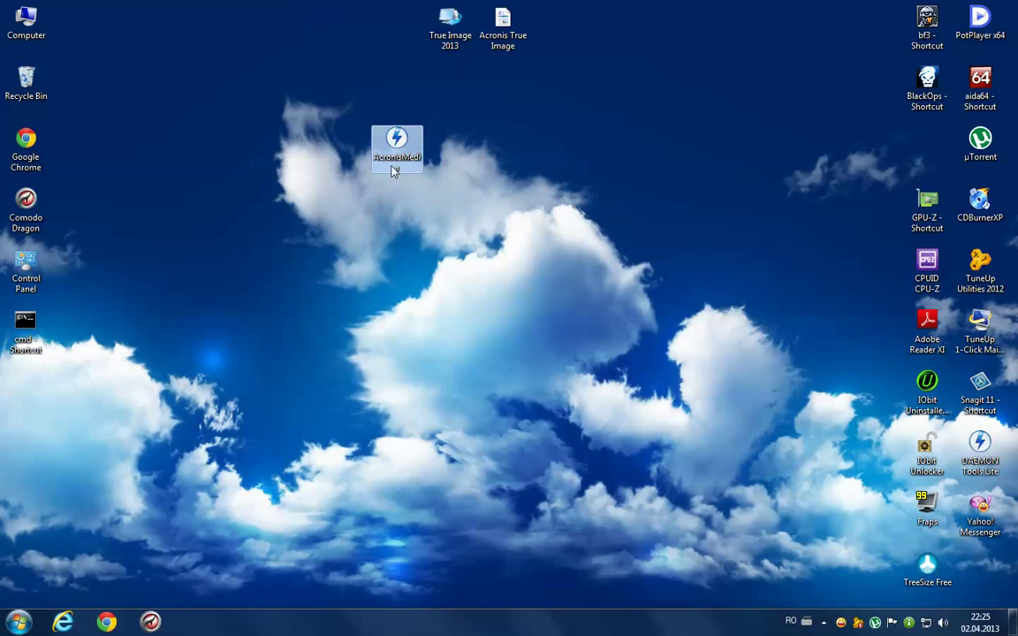
pyautogui.rightClick(396, 148)
pyautogui.click(455, 550)
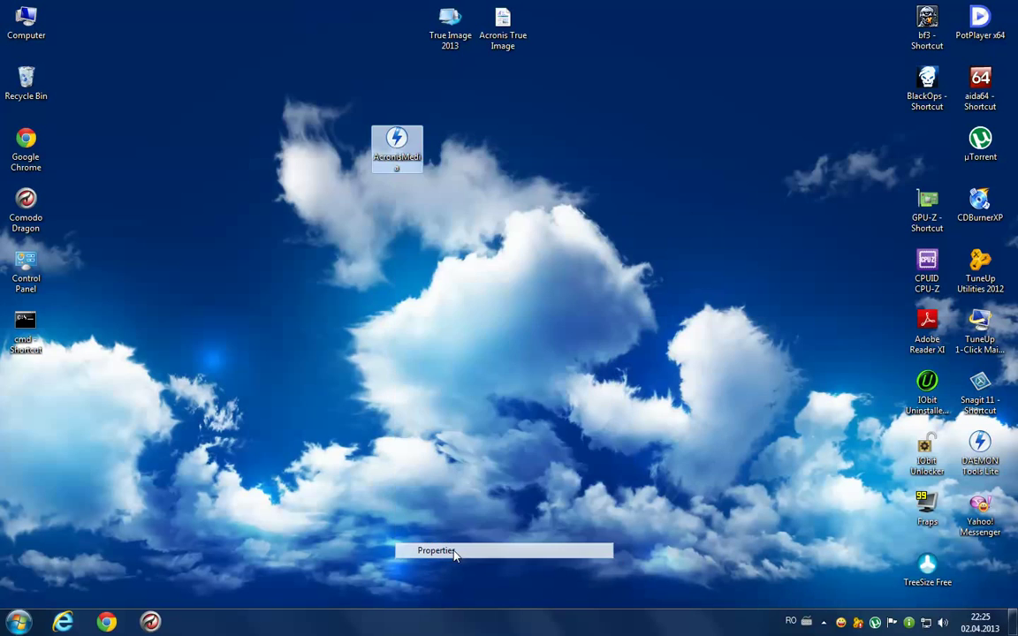
pyautogui.moveTo(482, 154); pyautogui.dragTo(525, 99)
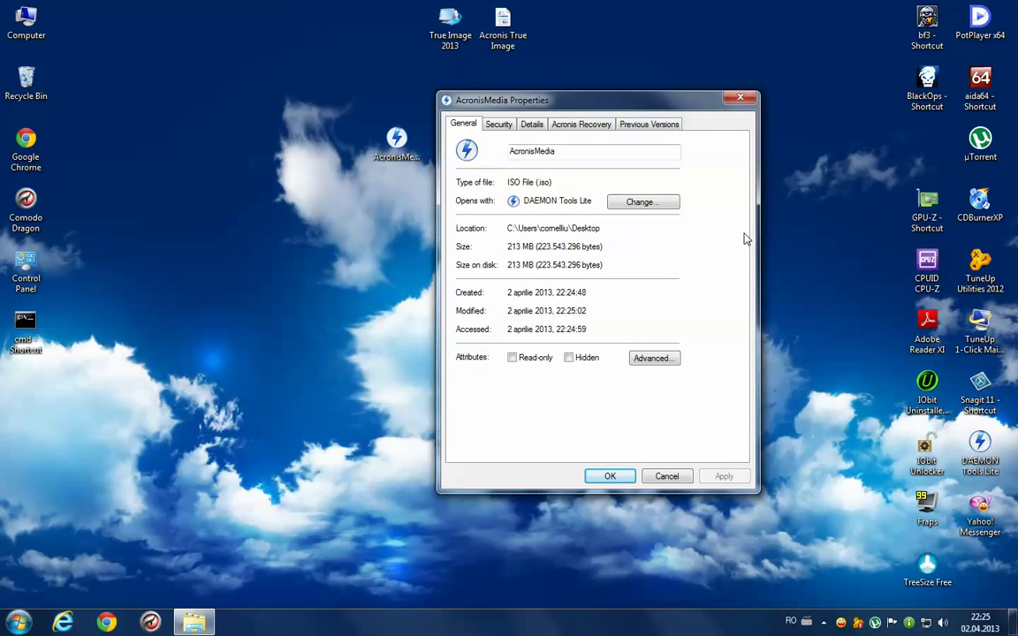
pyautogui.click(741, 101)
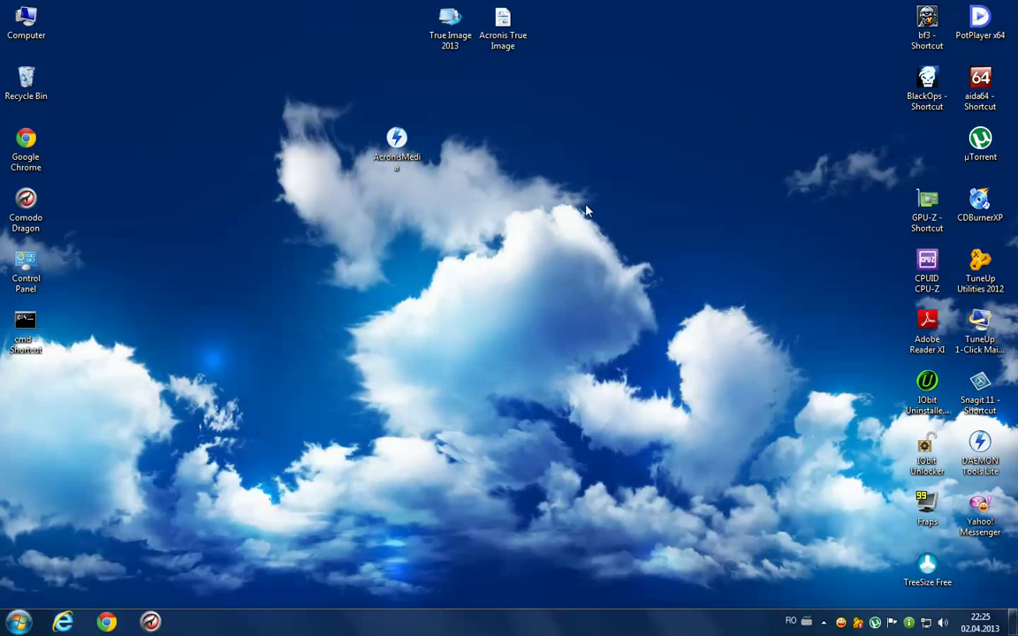